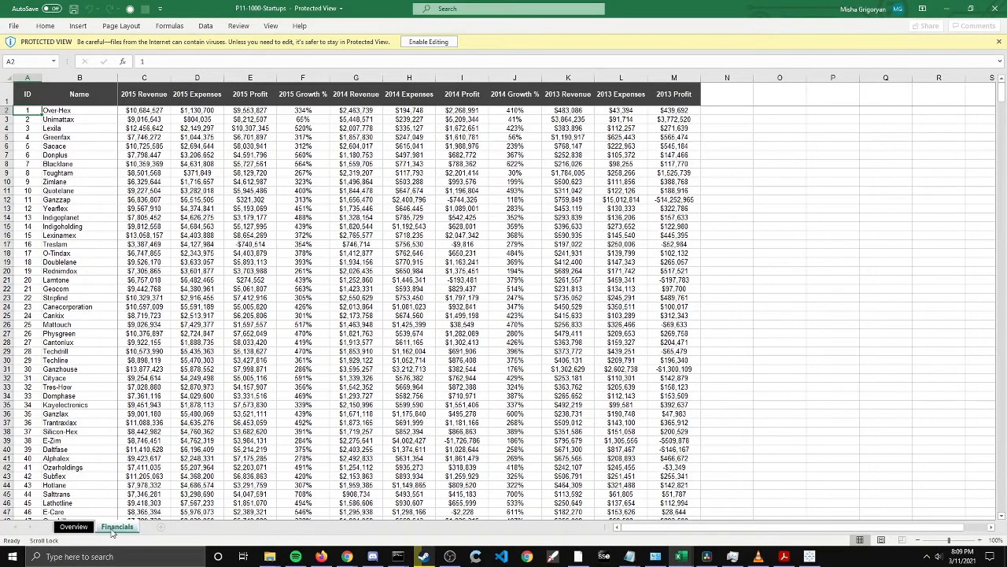
Compare the Overview and Financials sheets of the startups workbook, including the first rows and column headings they share
click(72, 531)
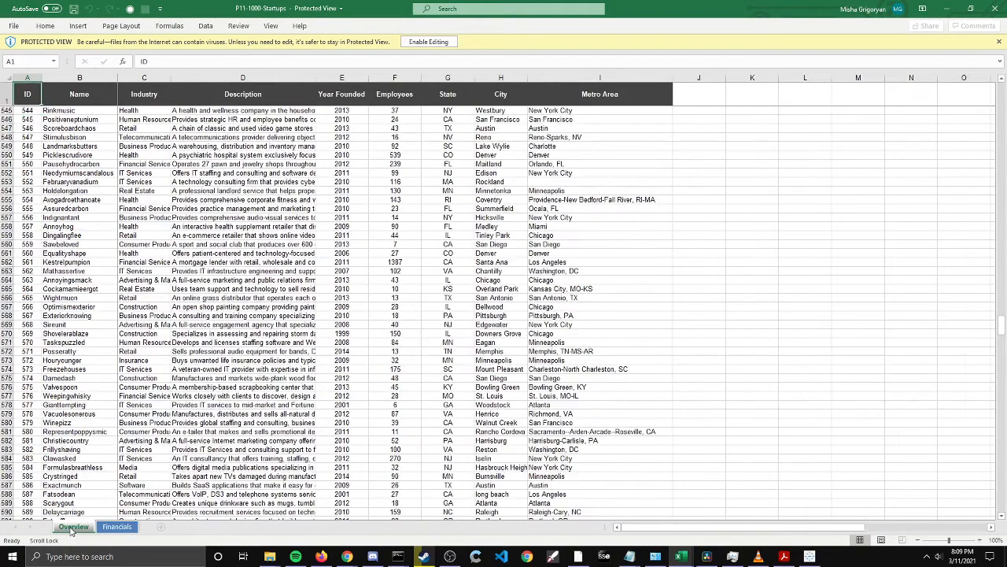
click(116, 529)
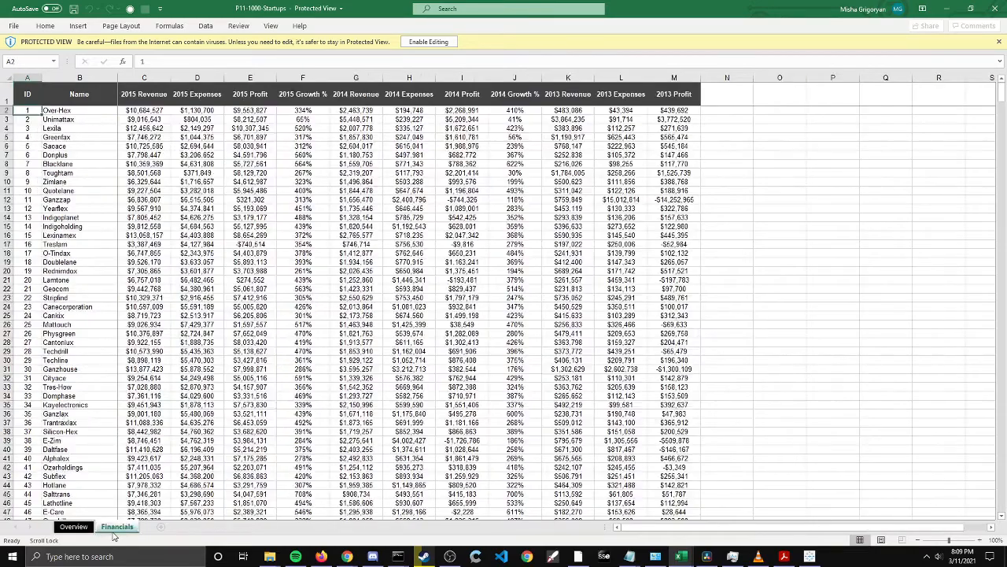
click(72, 527)
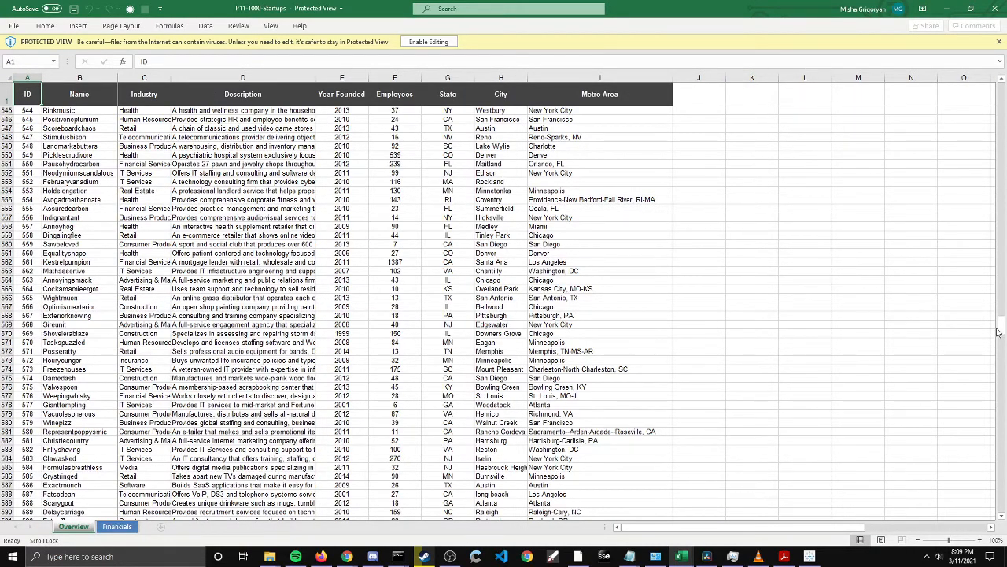
drag(1001, 329, 1002, 93)
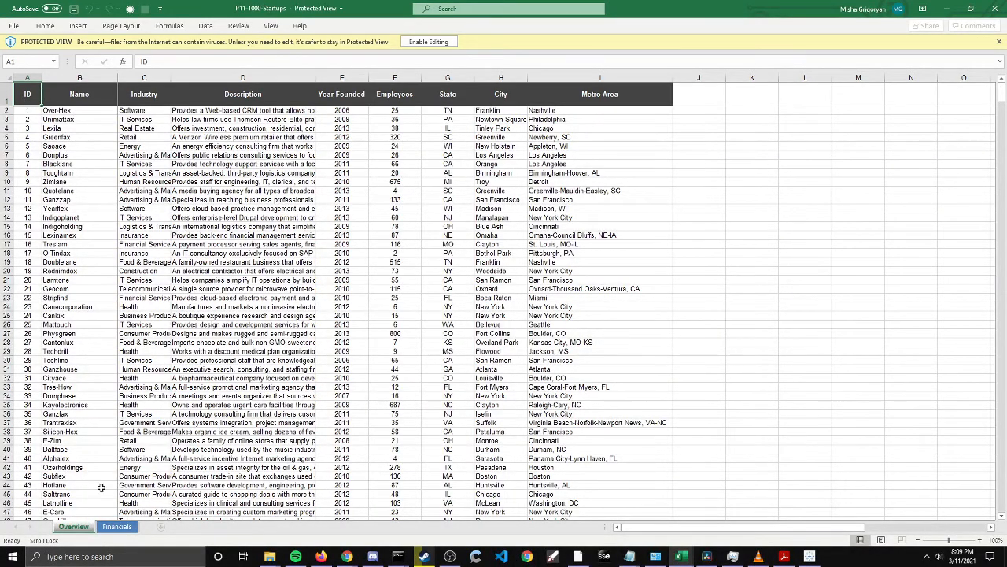
click(118, 527)
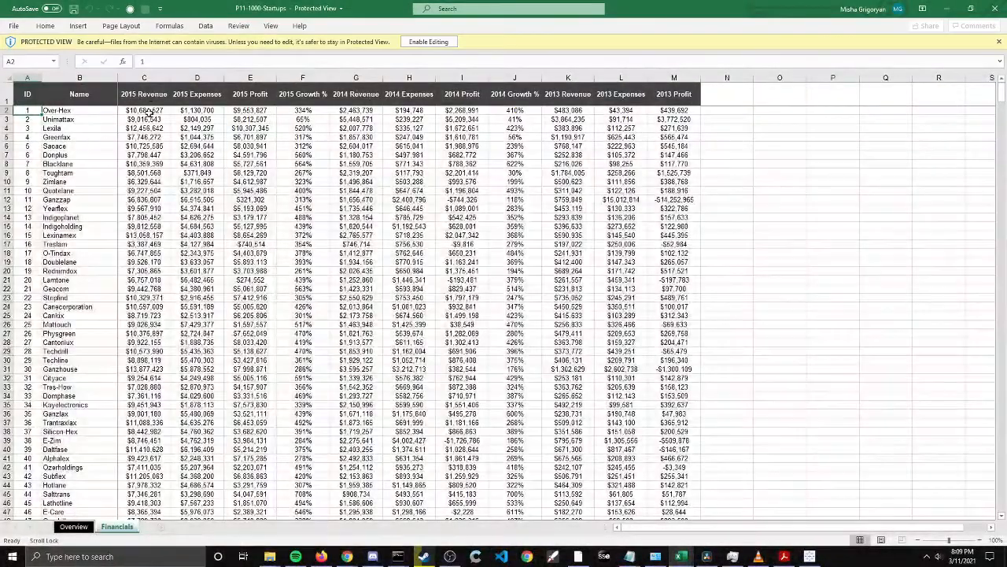
click(76, 527)
click(106, 527)
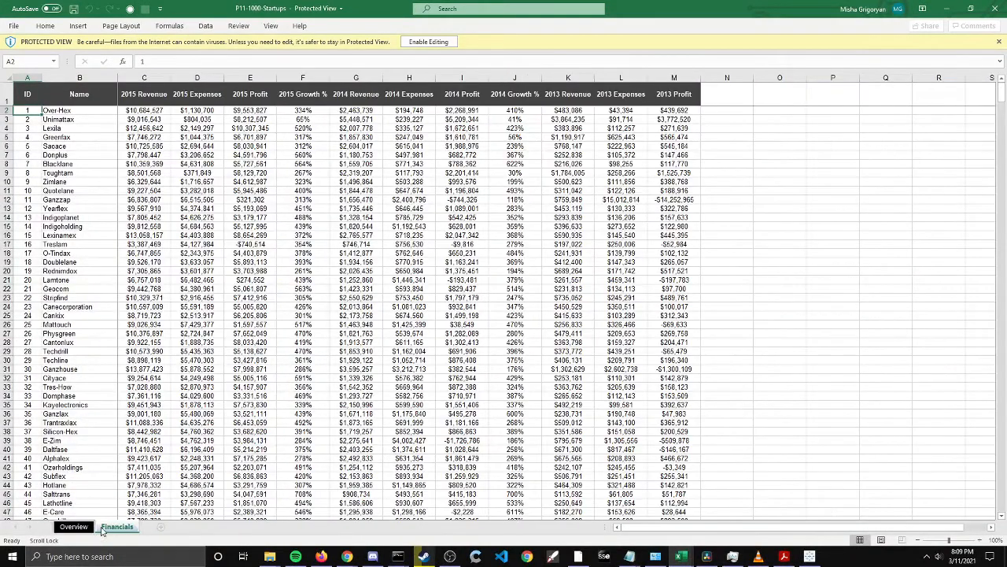
click(80, 528)
click(127, 527)
Switch to Tableau Public and try to load P11-1000-Startups.xlsx as a text file data source
click(947, 8)
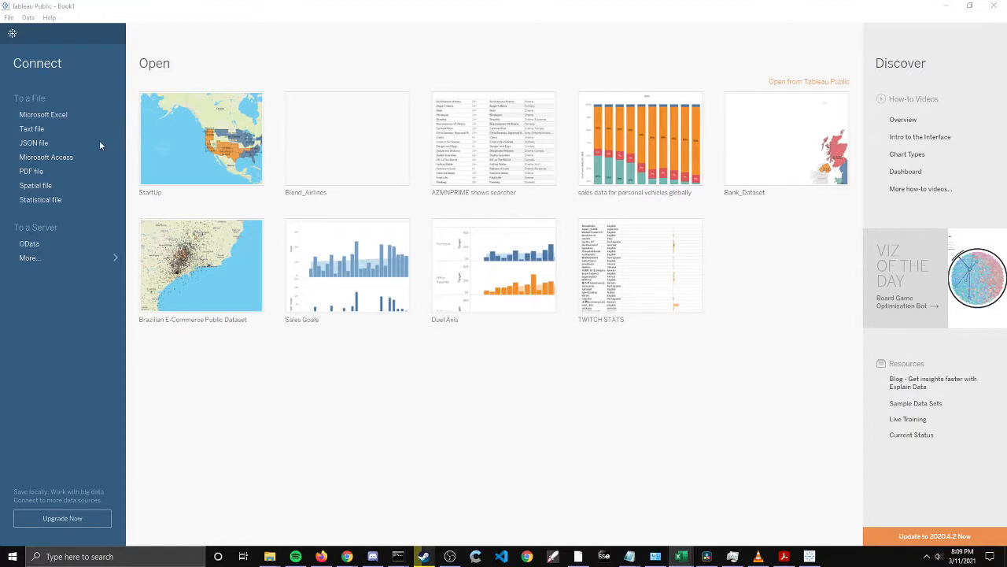
click(38, 128)
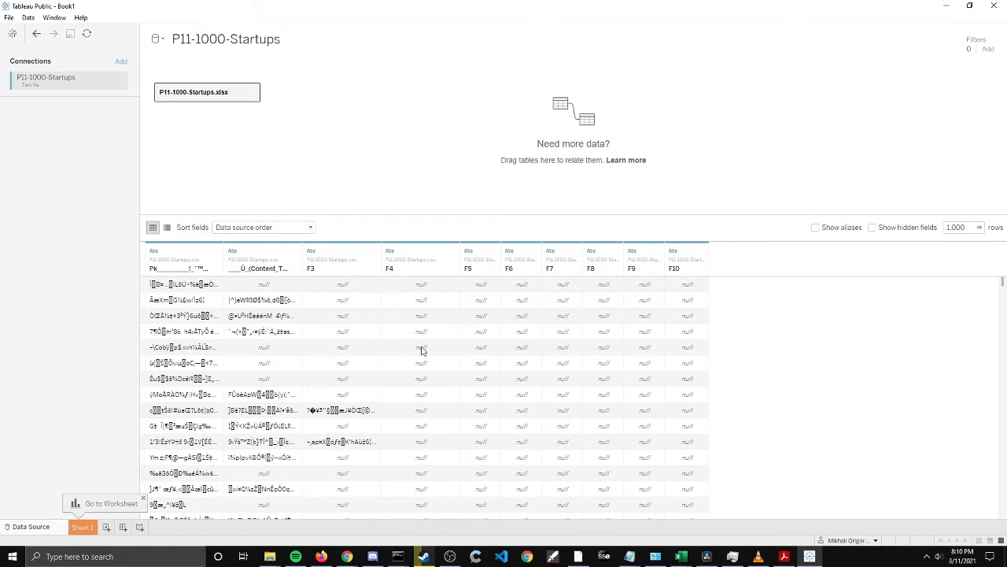
scroll(421, 346, down, 5)
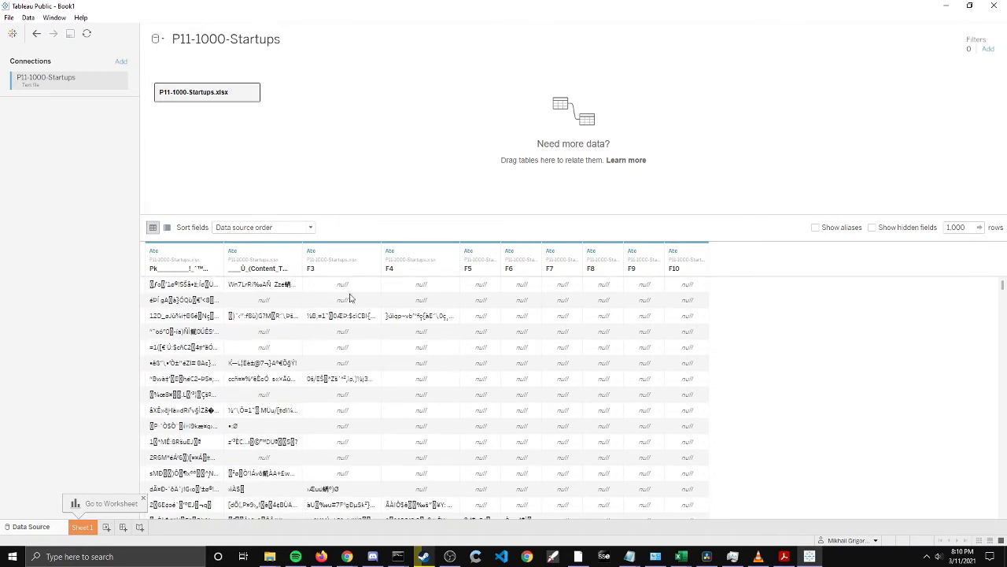
click(253, 94)
click(440, 31)
key(ctrl+z)
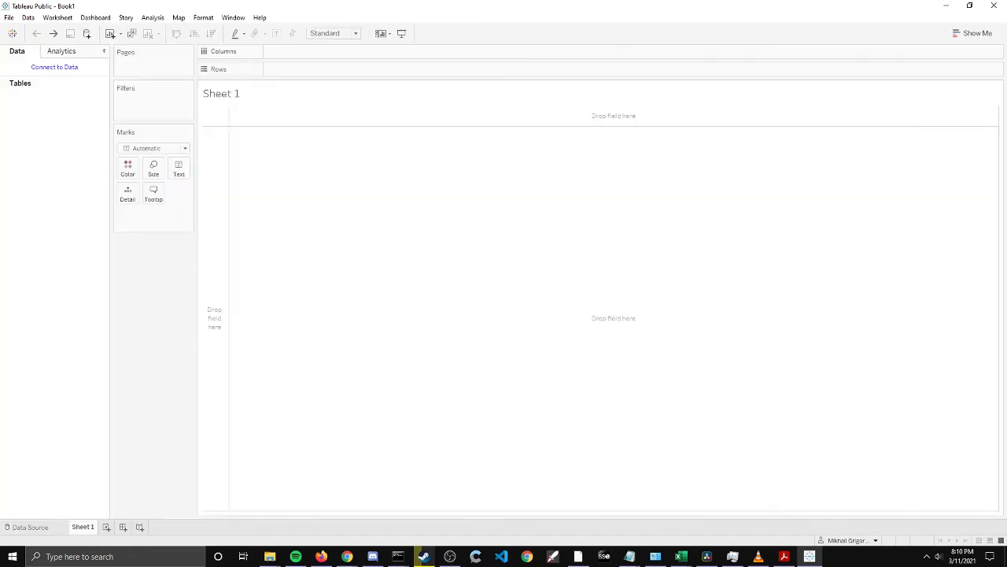
click(12, 33)
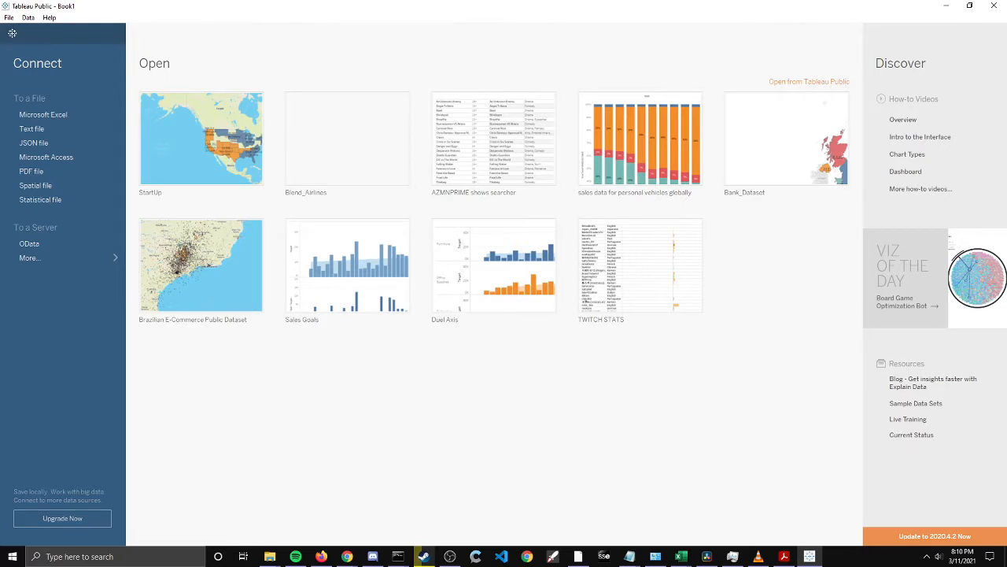
Switch to Excel and maximize the window of the P11-1000-Startups workbook
click(682, 556)
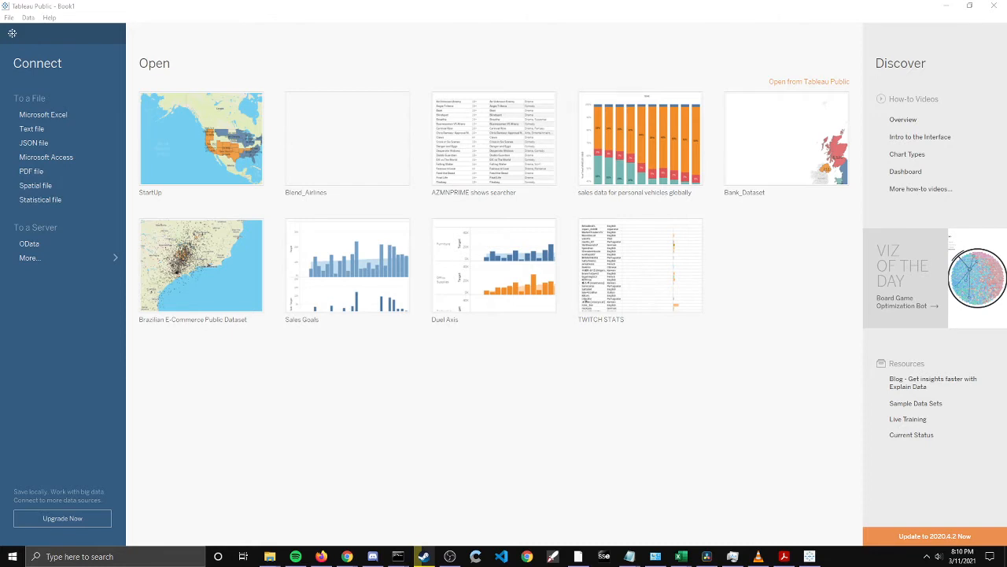
drag(386, 113, 337, 114)
drag(229, 99, 330, 101)
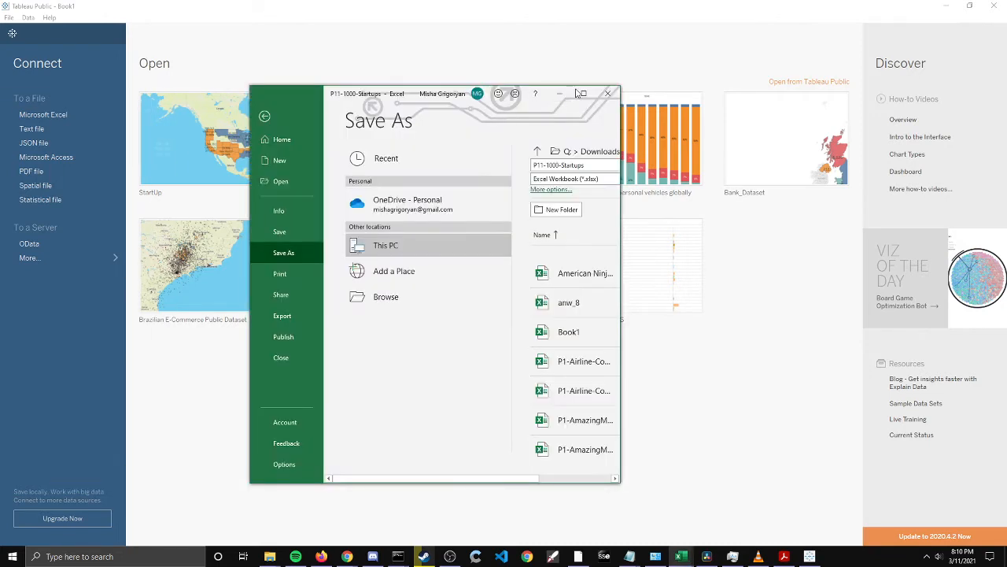
click(580, 91)
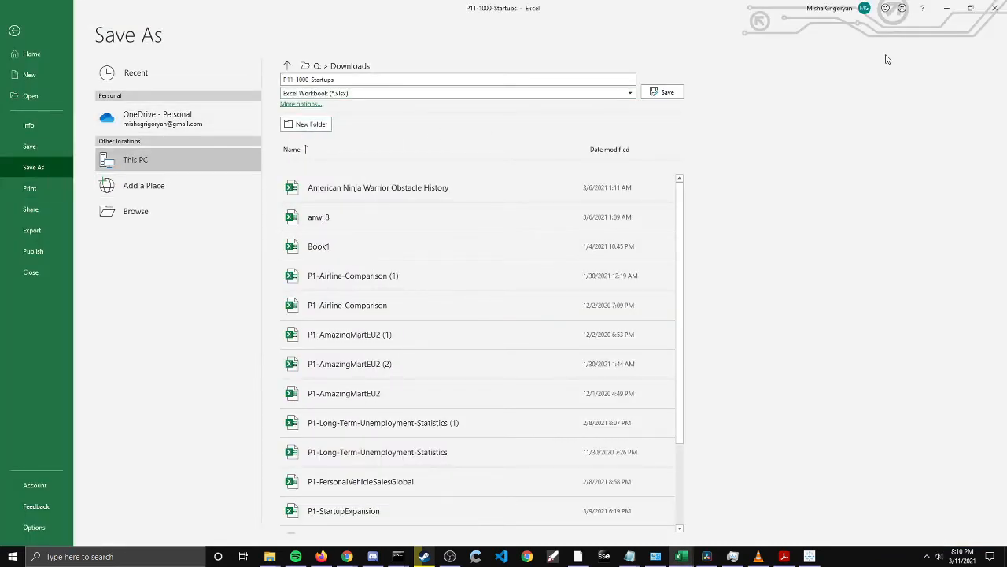
Save the Financials sheet in Downloads as a CSV (Comma delimited) file named P11-1000-Startups1
click(41, 169)
click(370, 92)
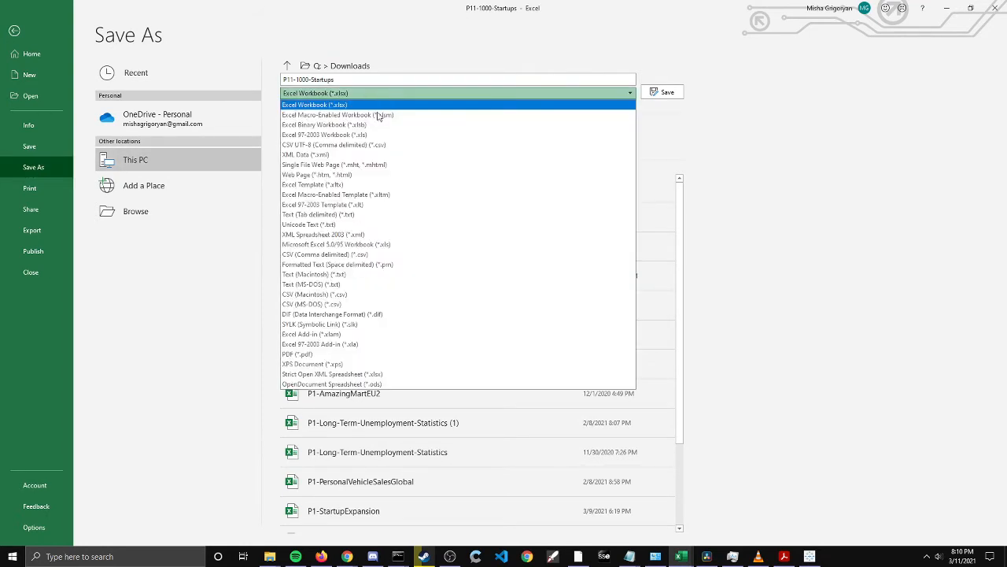
click(364, 255)
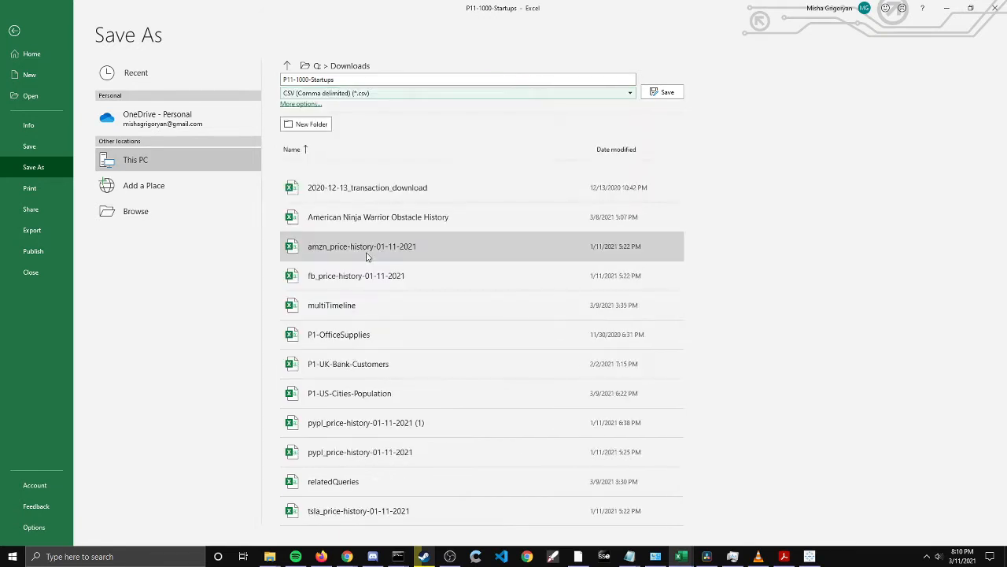
click(358, 79)
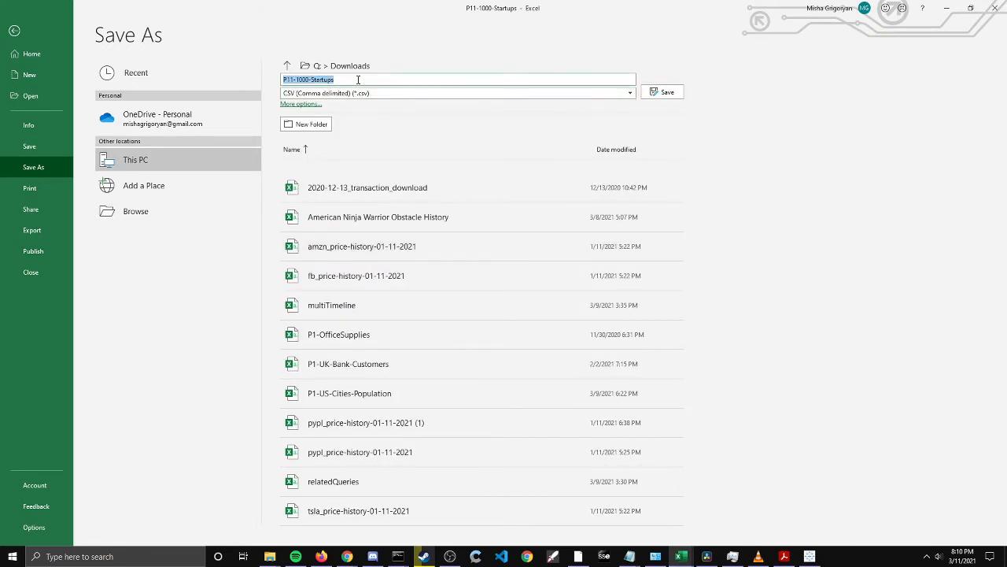
click(358, 79)
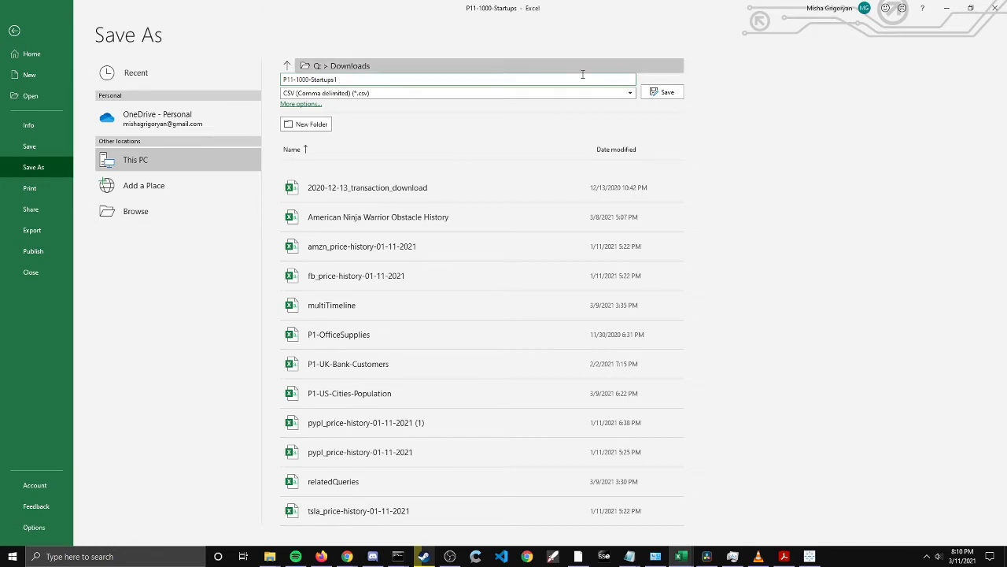
click(663, 93)
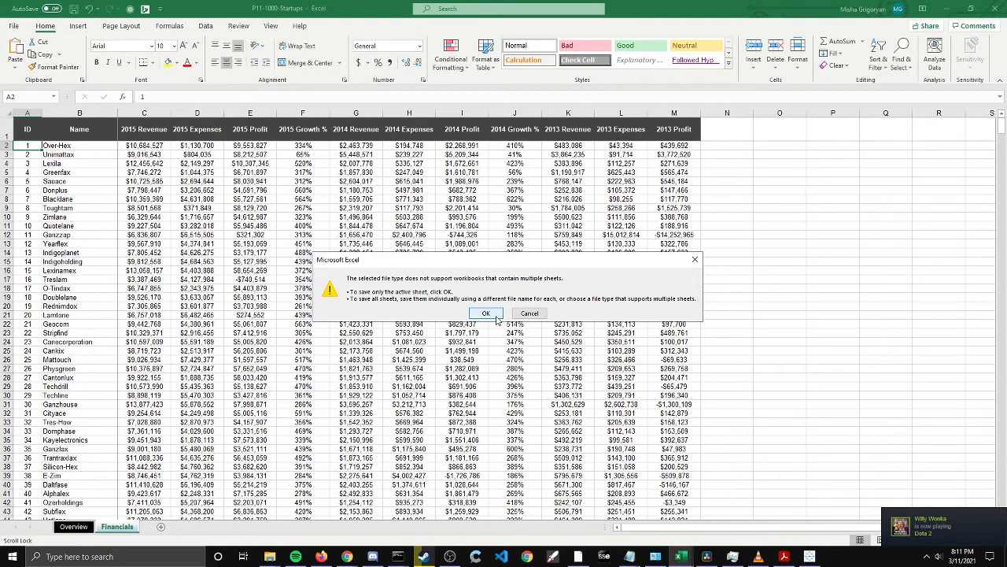
click(487, 313)
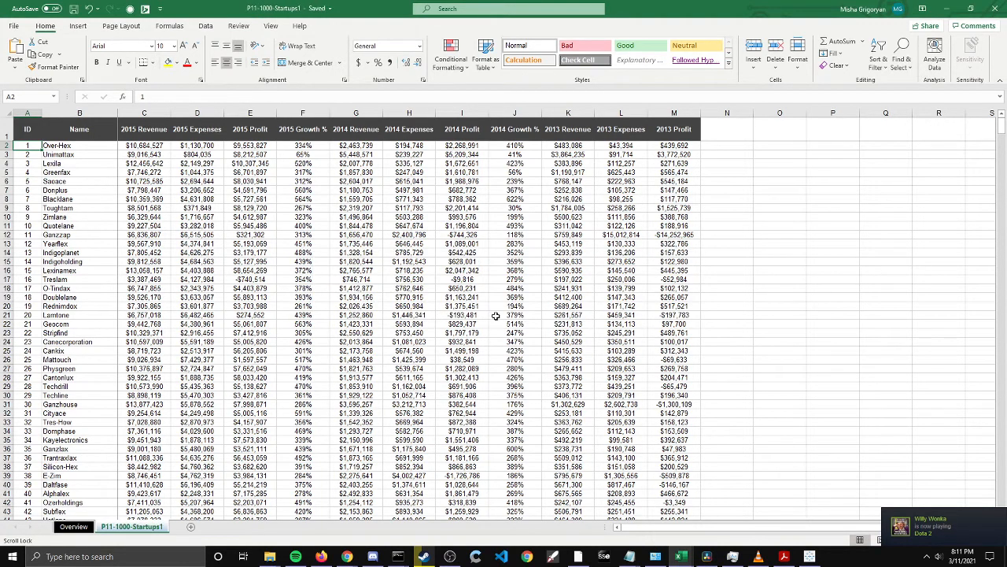
Save the active sheet again as CSV UTF-8 (Comma delimited), replacing the existing P11-1000-Startups1 file
click(16, 28)
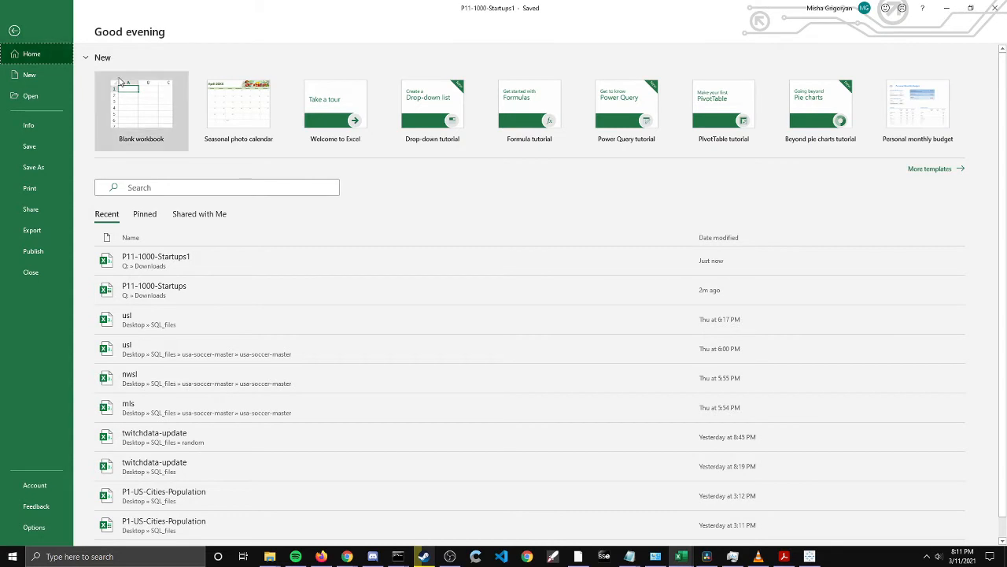
click(49, 166)
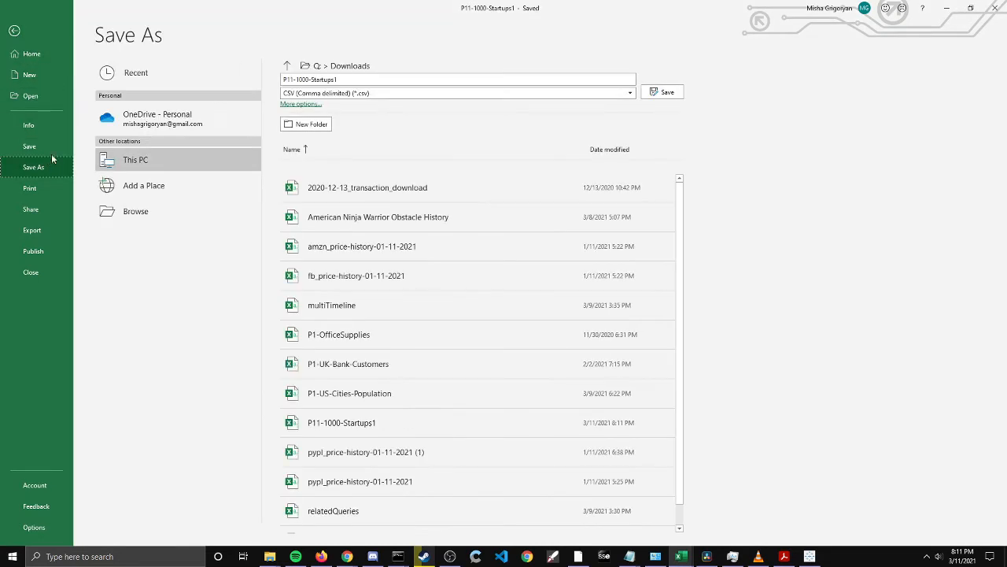
click(408, 94)
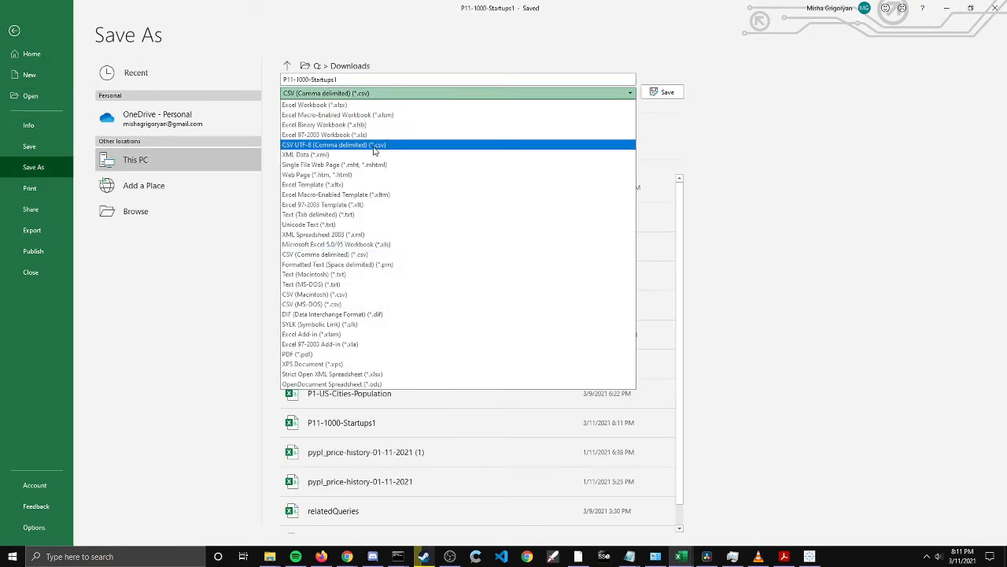
click(339, 144)
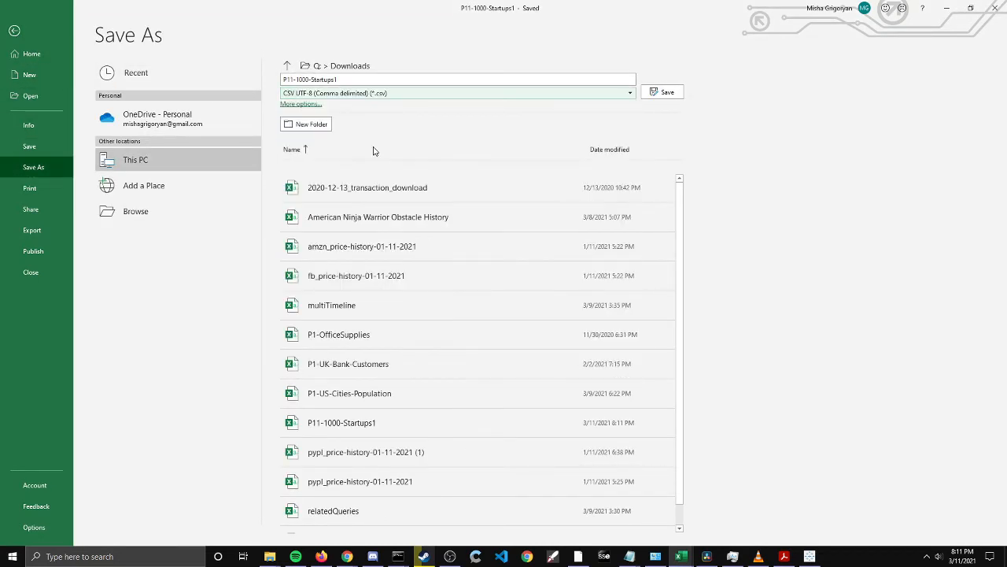
click(662, 96)
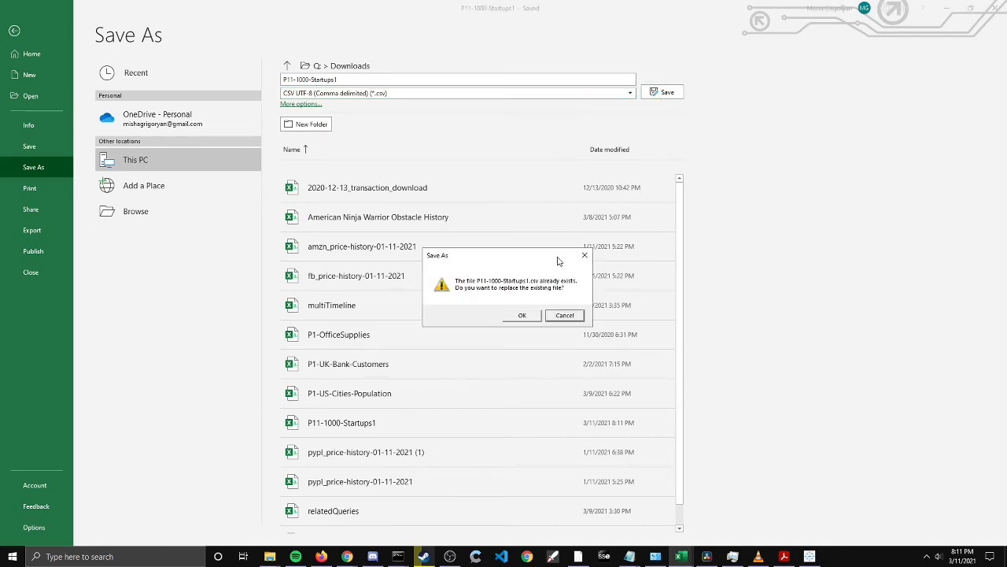
click(534, 315)
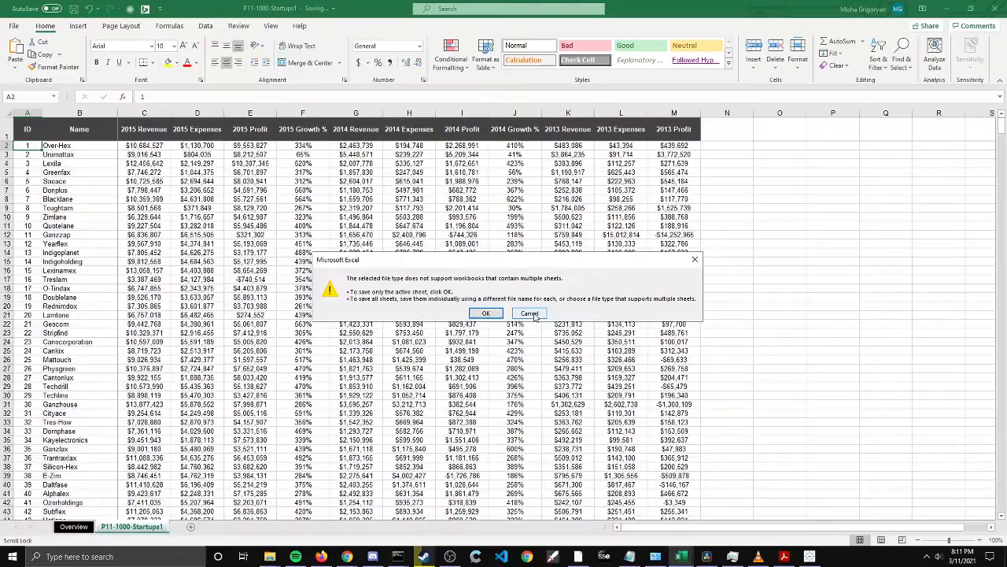
click(486, 313)
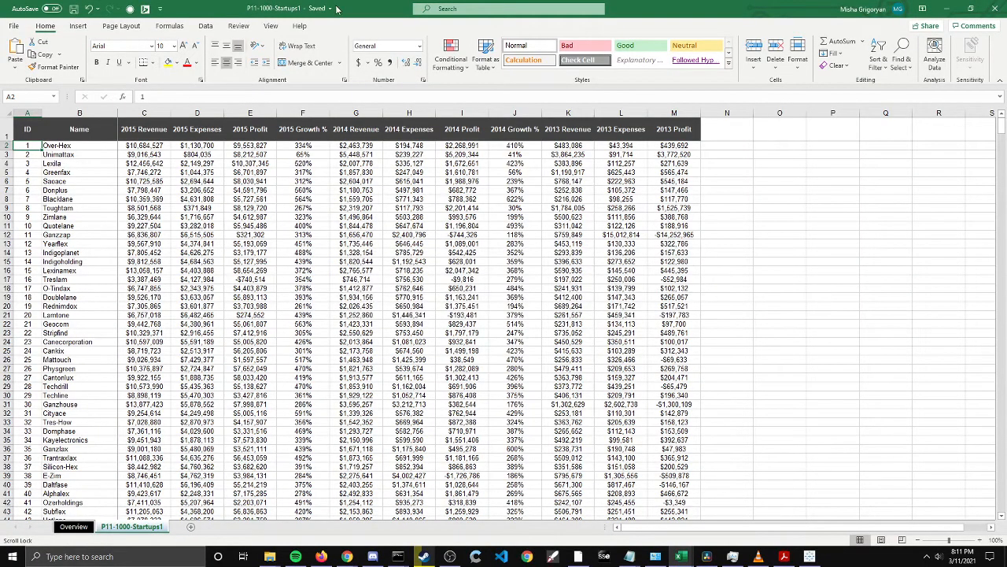
Return to Tableau Public and retry connecting to the P11-1000-Startups file as a text file
drag(650, 5, 1, 16)
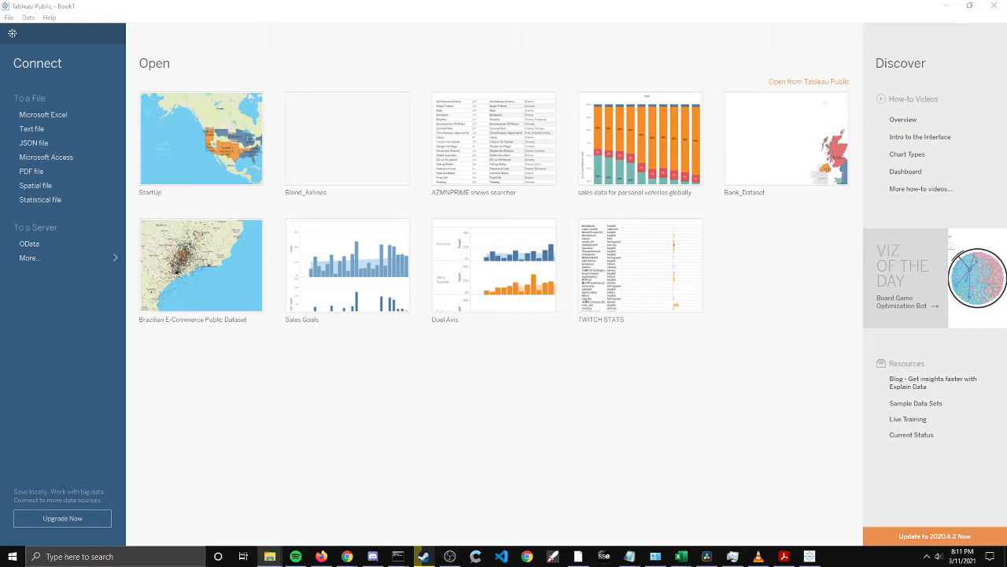
click(44, 129)
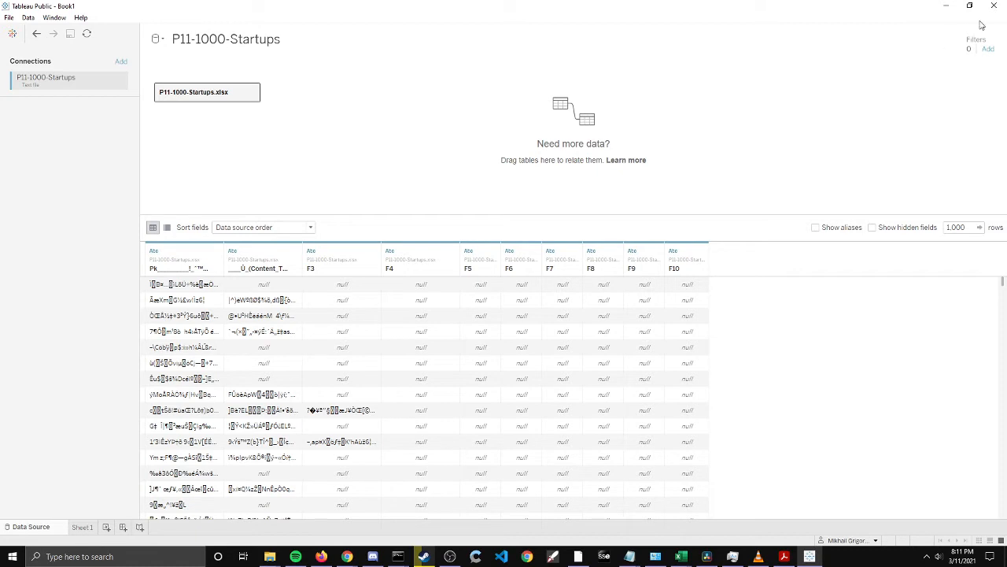
click(36, 34)
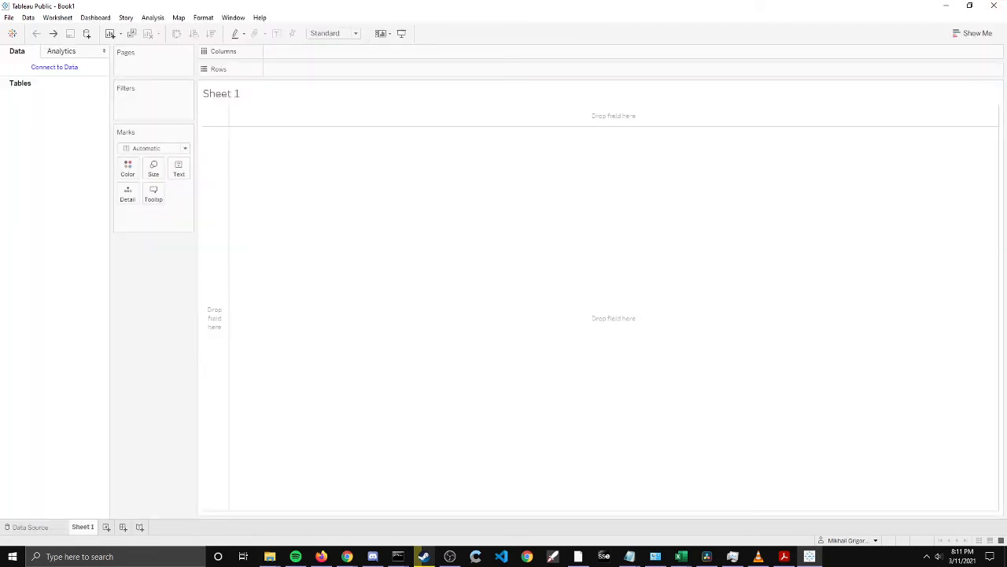
click(12, 33)
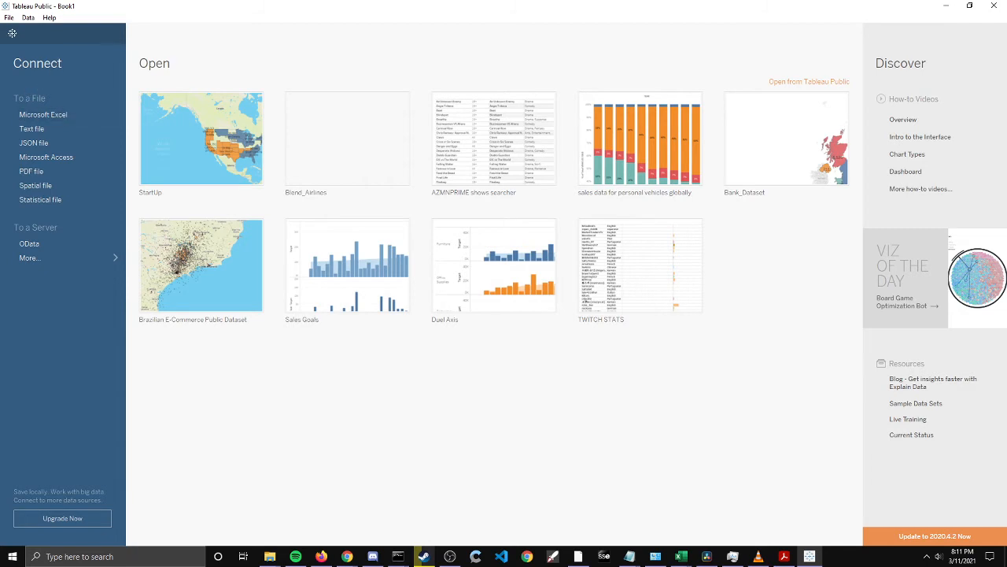
Connect to the P11-1000-Startups workbook as a Microsoft Excel source and add its Financials sheet to the data source
drag(0, 286, 243, 401)
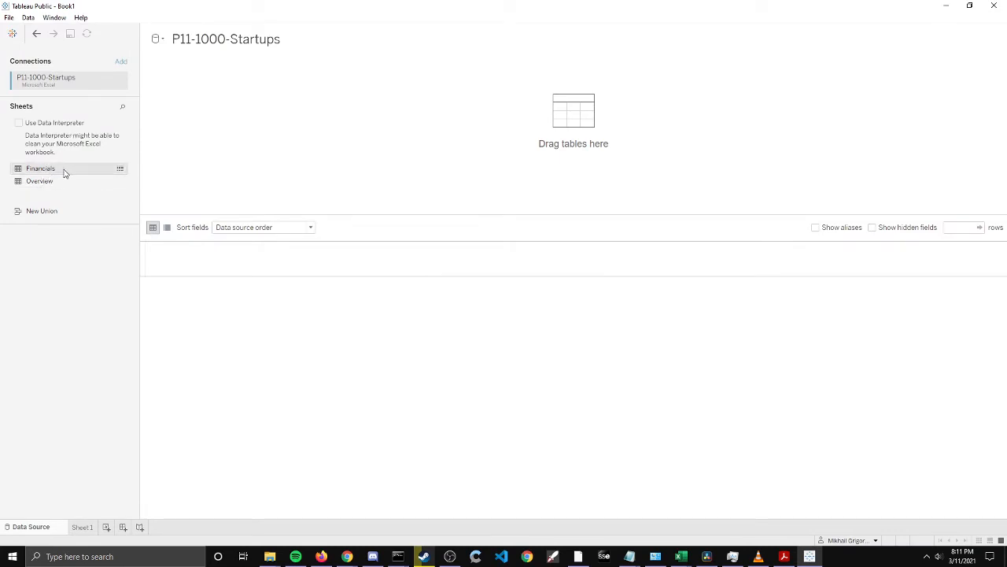
drag(66, 173, 194, 89)
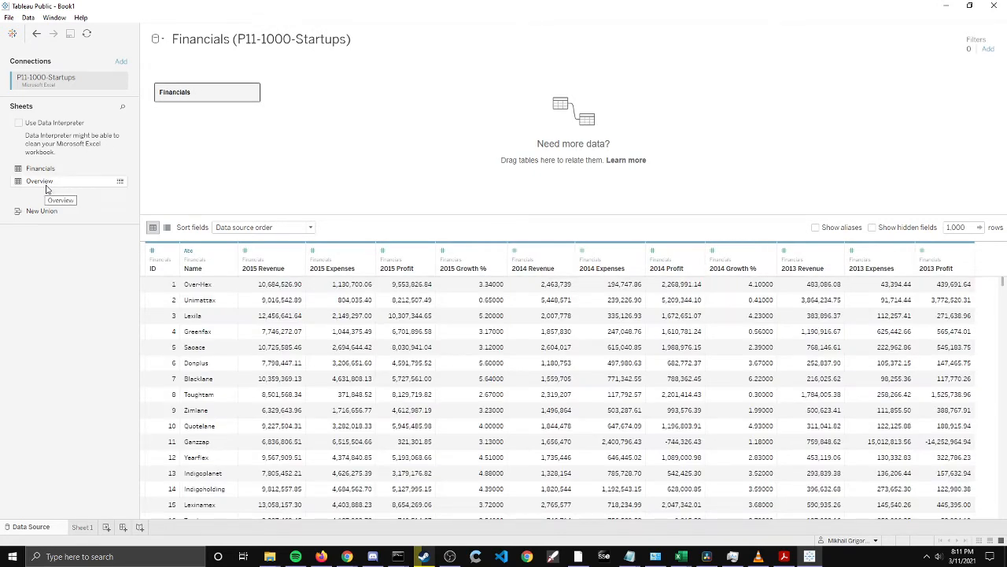
Add the Overview sheet beside Financials and relate the two tables by matching ID to ID (Overview)
drag(47, 183, 312, 105)
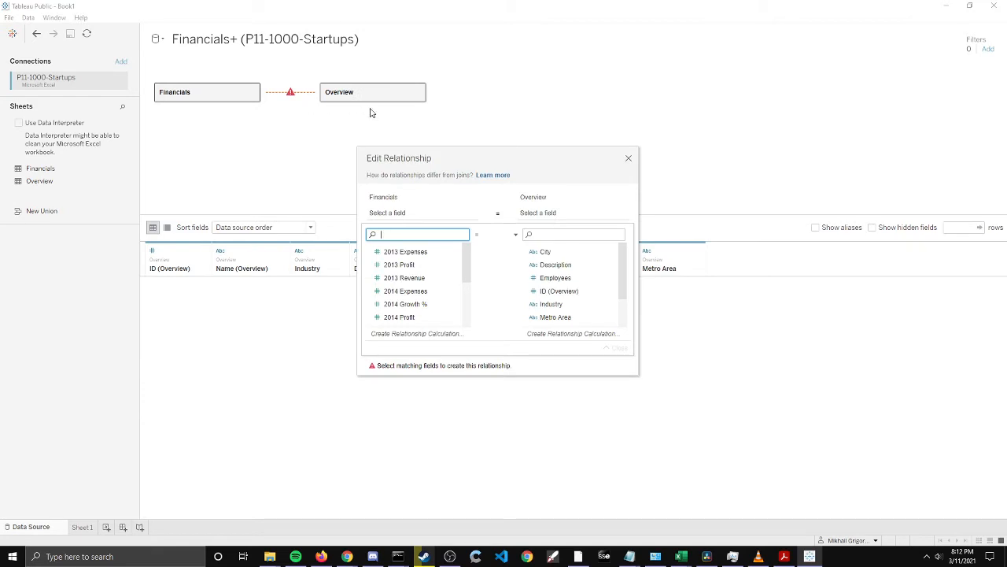
click(544, 293)
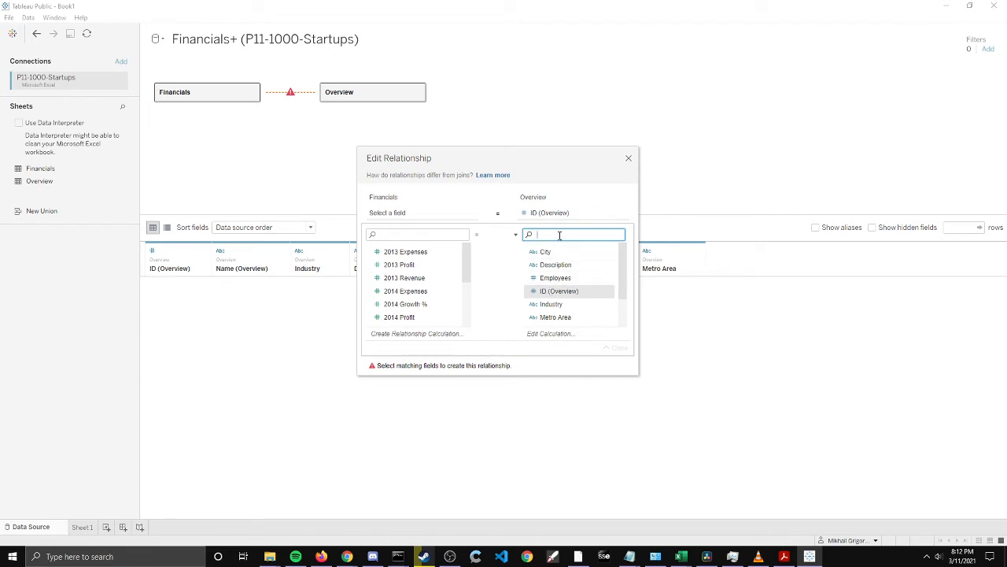
text(id)
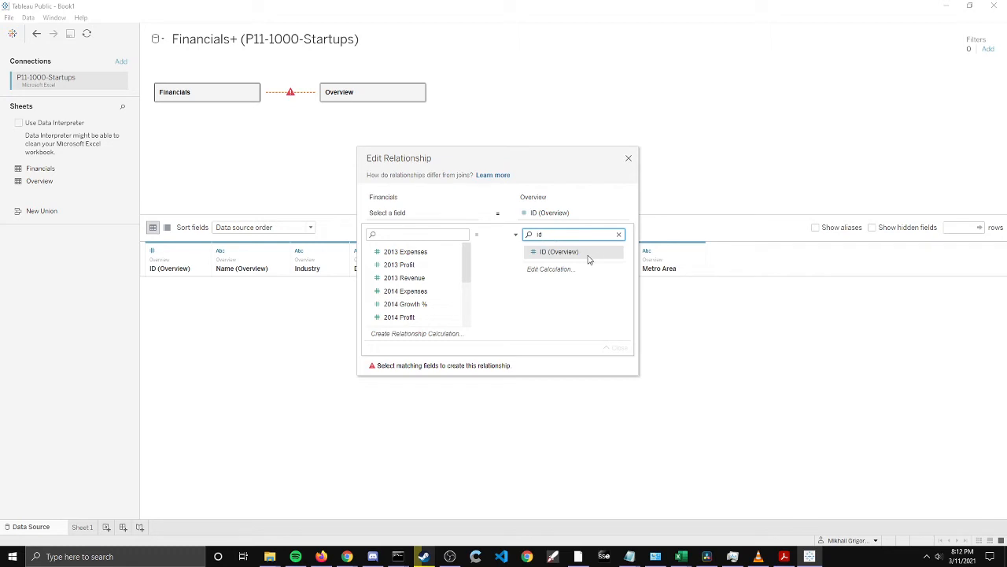
click(395, 234)
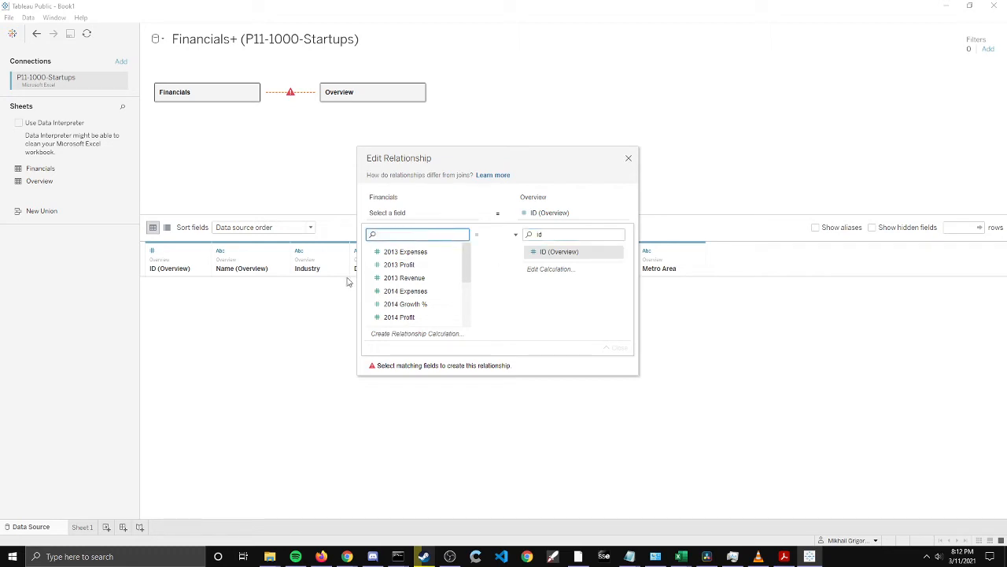
text(id)
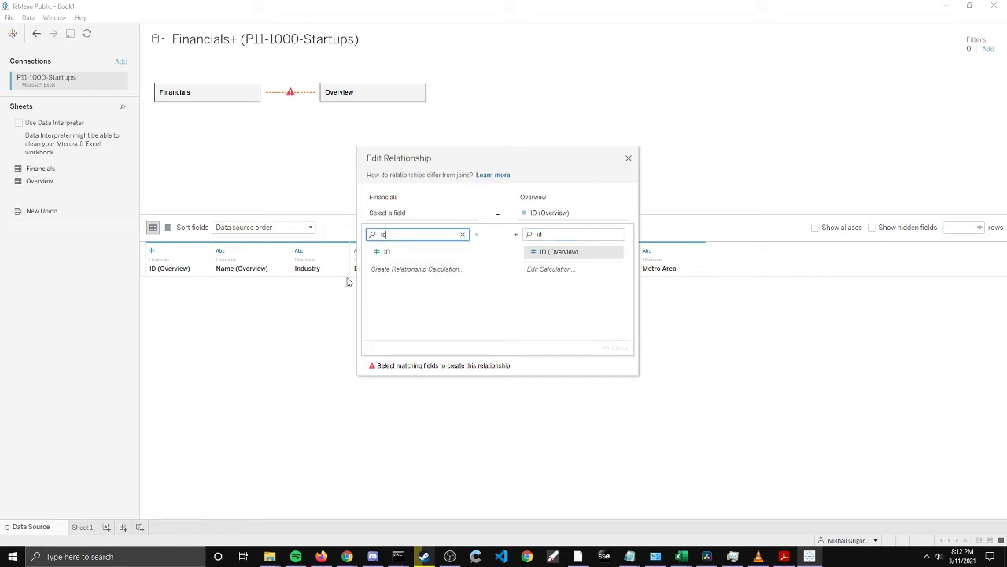
click(410, 252)
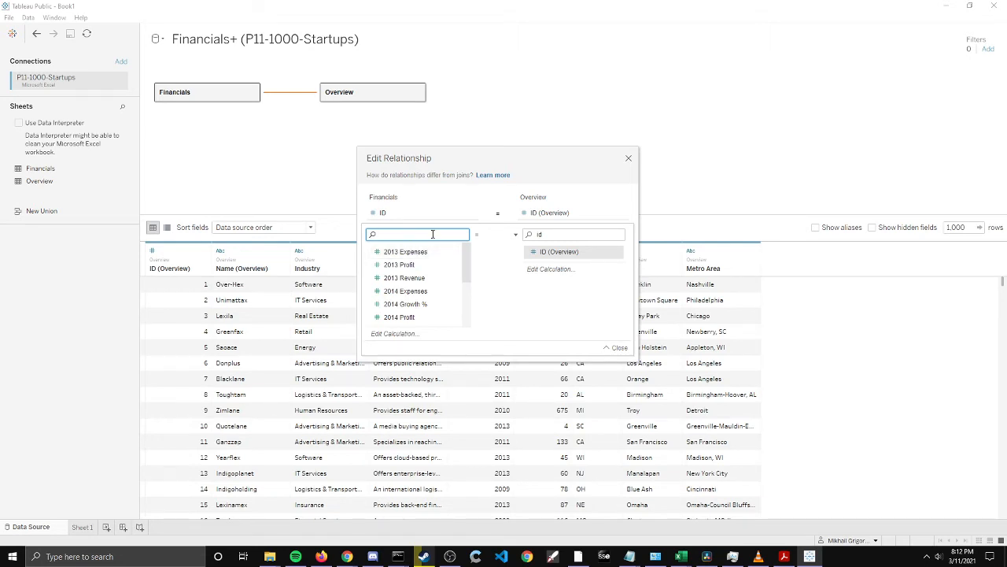
text(id)
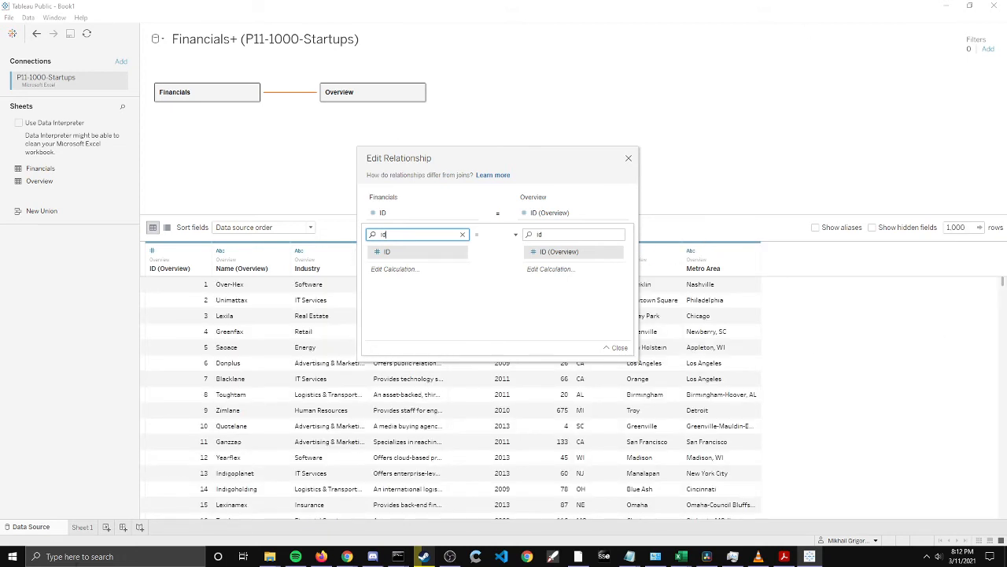
click(617, 347)
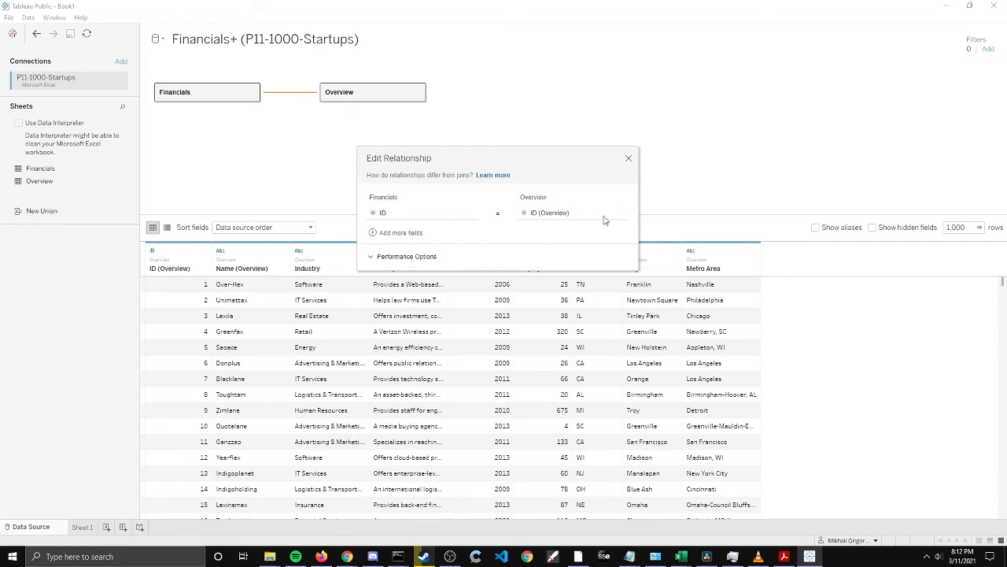
click(628, 159)
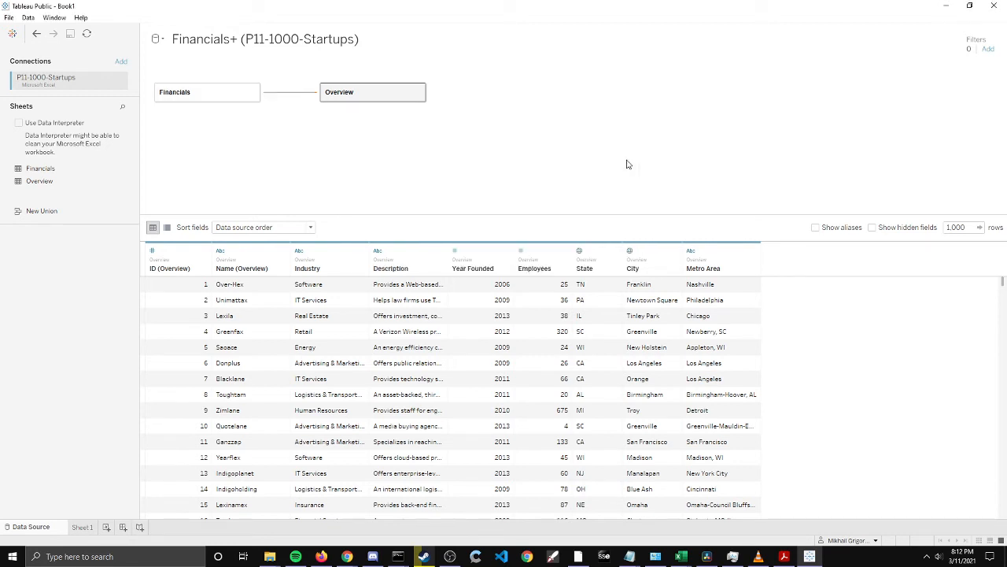
click(309, 98)
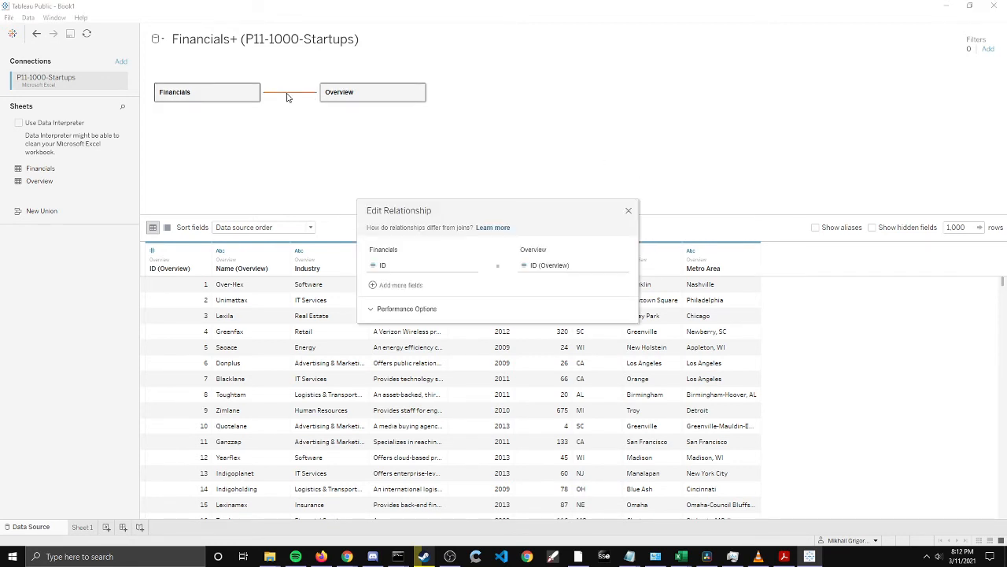
click(629, 211)
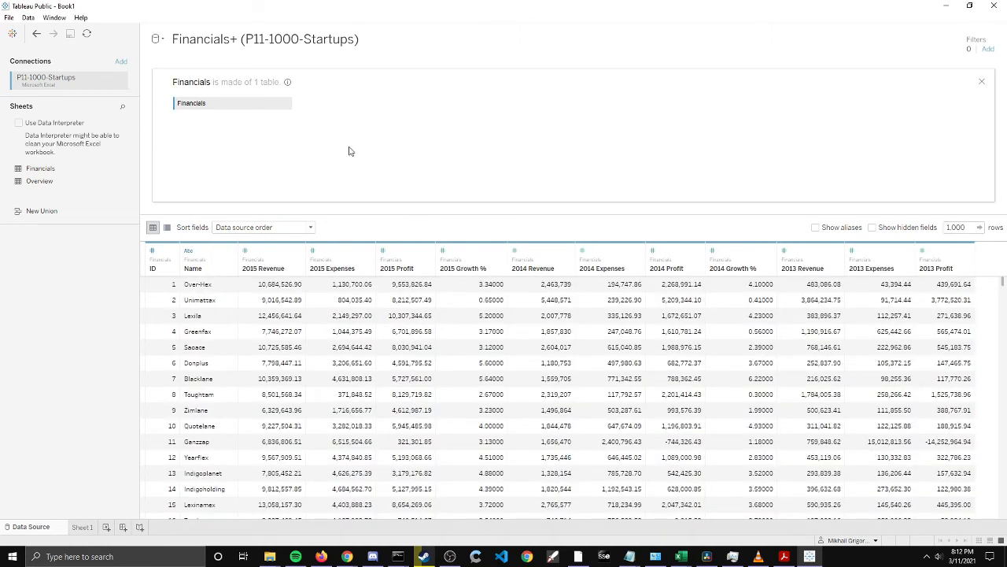
Undo the Financials–Overview relationship and the table additions back to an empty data source
key(ctrl+z)
key(ctrl+z)
key(ctrl+z)
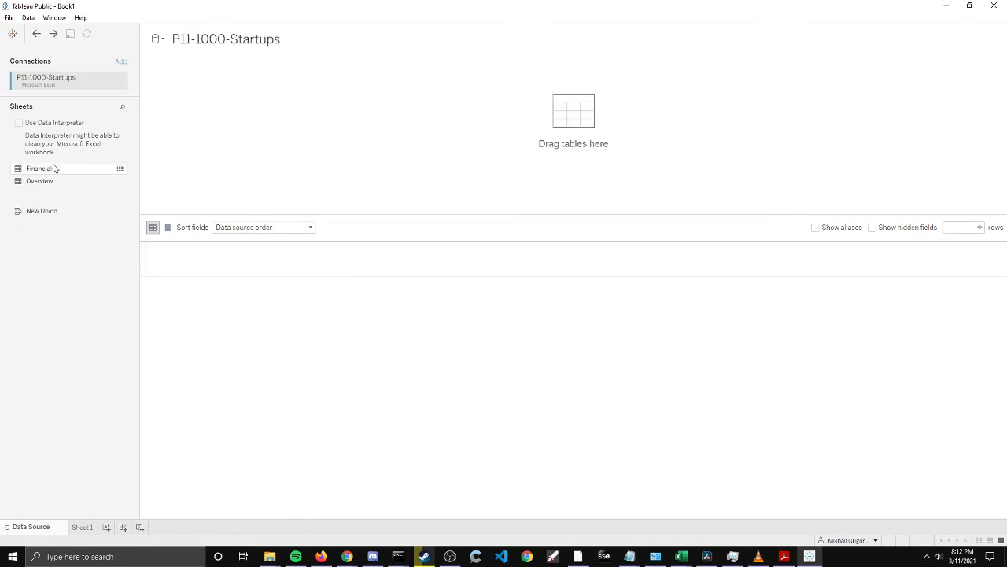
Add Financials to the data source again and inner join Overview to it inside the Financials table, matching ID to ID (Overview)
drag(56, 167, 225, 115)
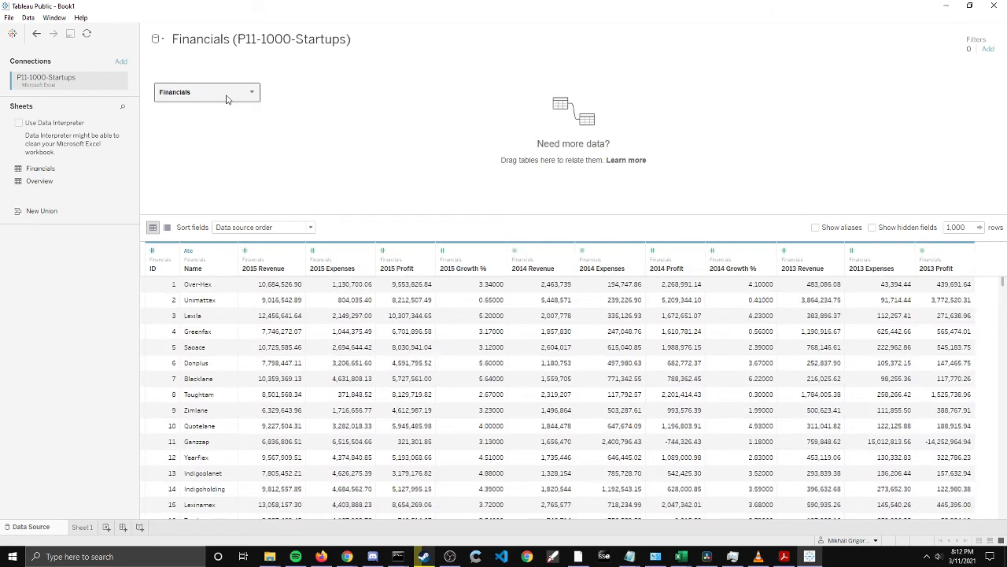
drag(43, 181, 349, 108)
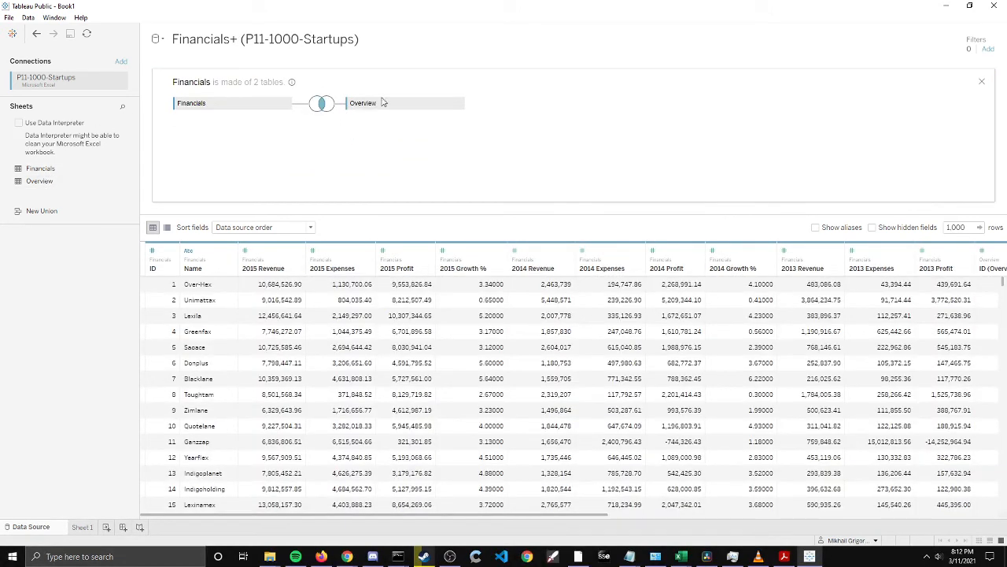
click(321, 104)
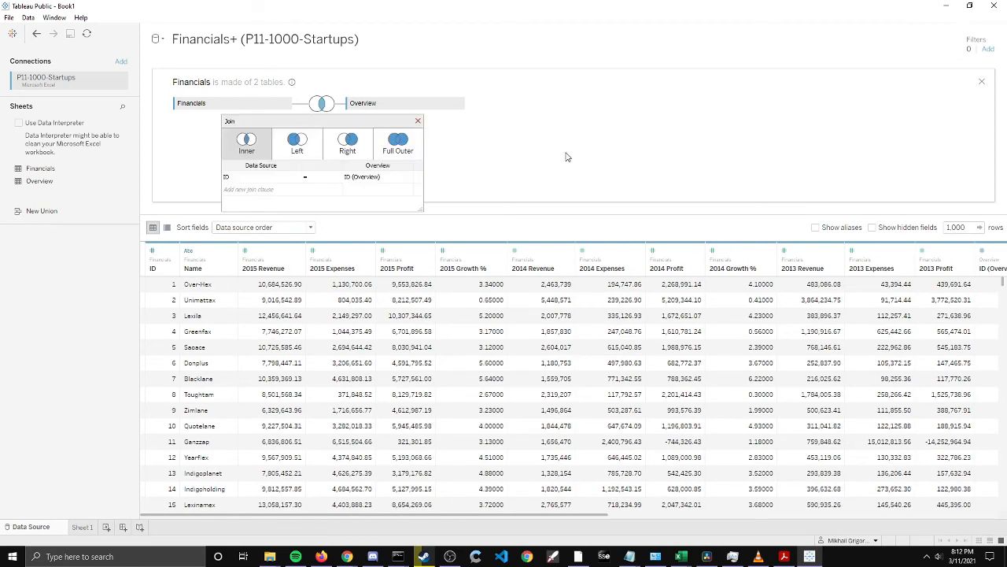
click(418, 122)
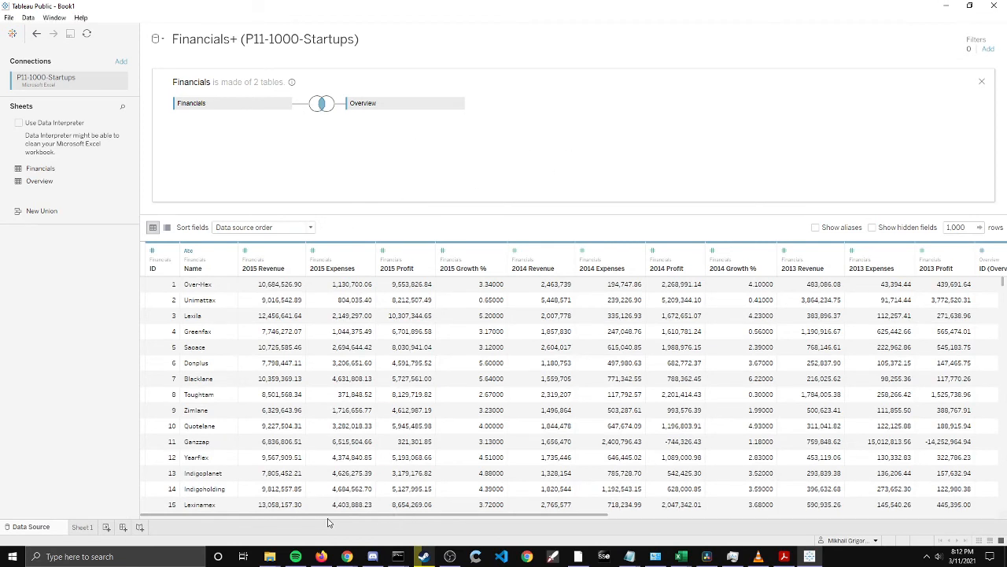
Examine the joined data columns, the join type between Financials and Overview, and the fields available for another join clause
drag(467, 513, 439, 475)
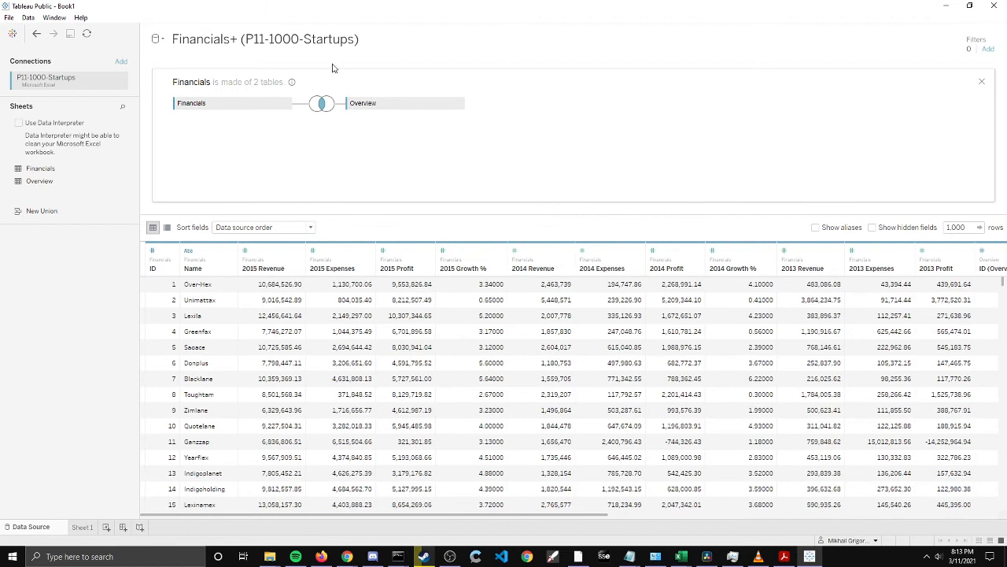
click(322, 104)
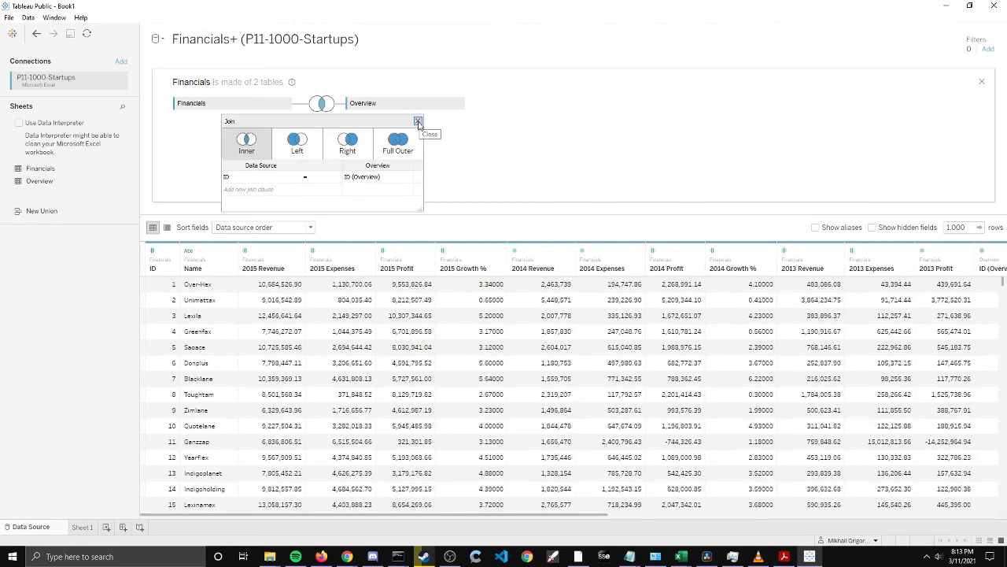
click(293, 190)
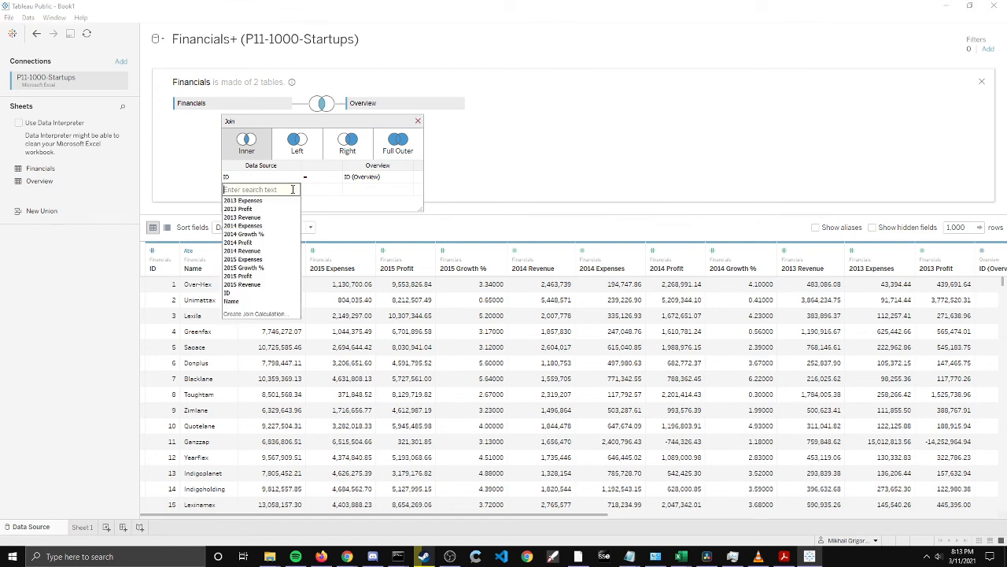
click(552, 172)
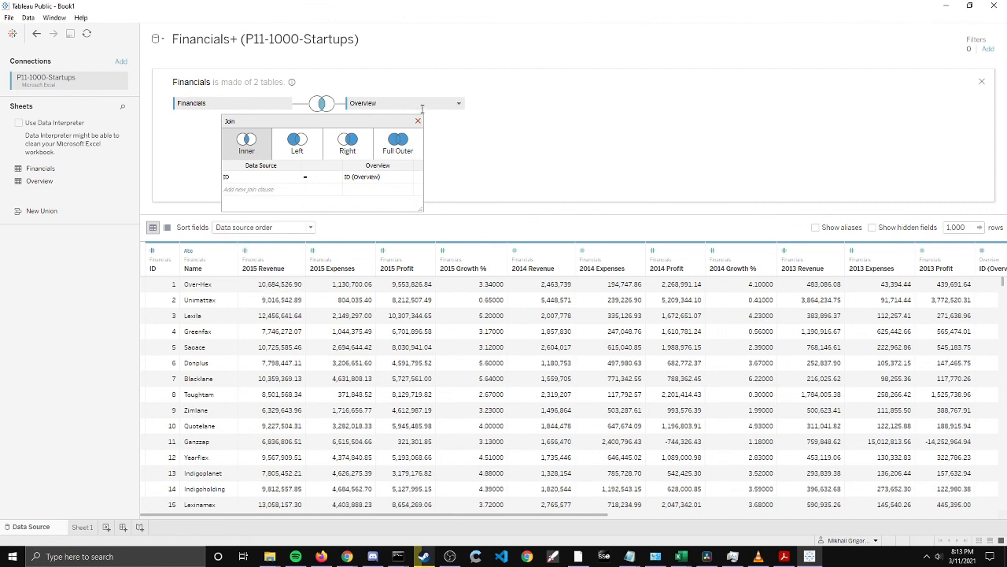
click(418, 123)
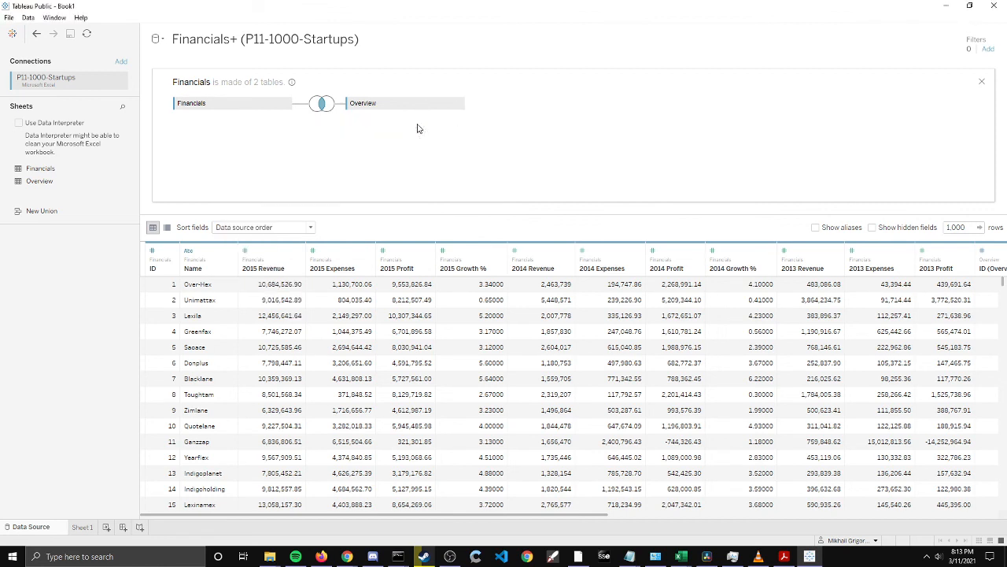